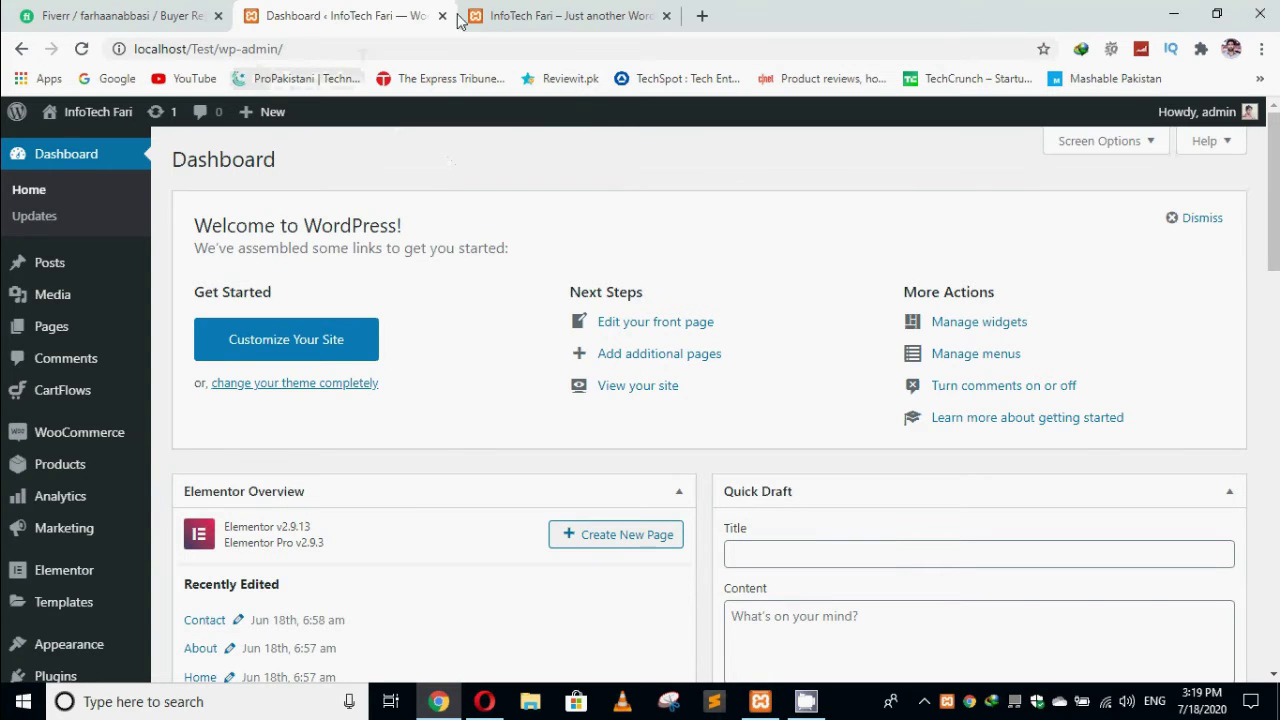
Search the plugins available to add to the WordPress site for "All in one wp migration"
click(528, 12)
click(398, 12)
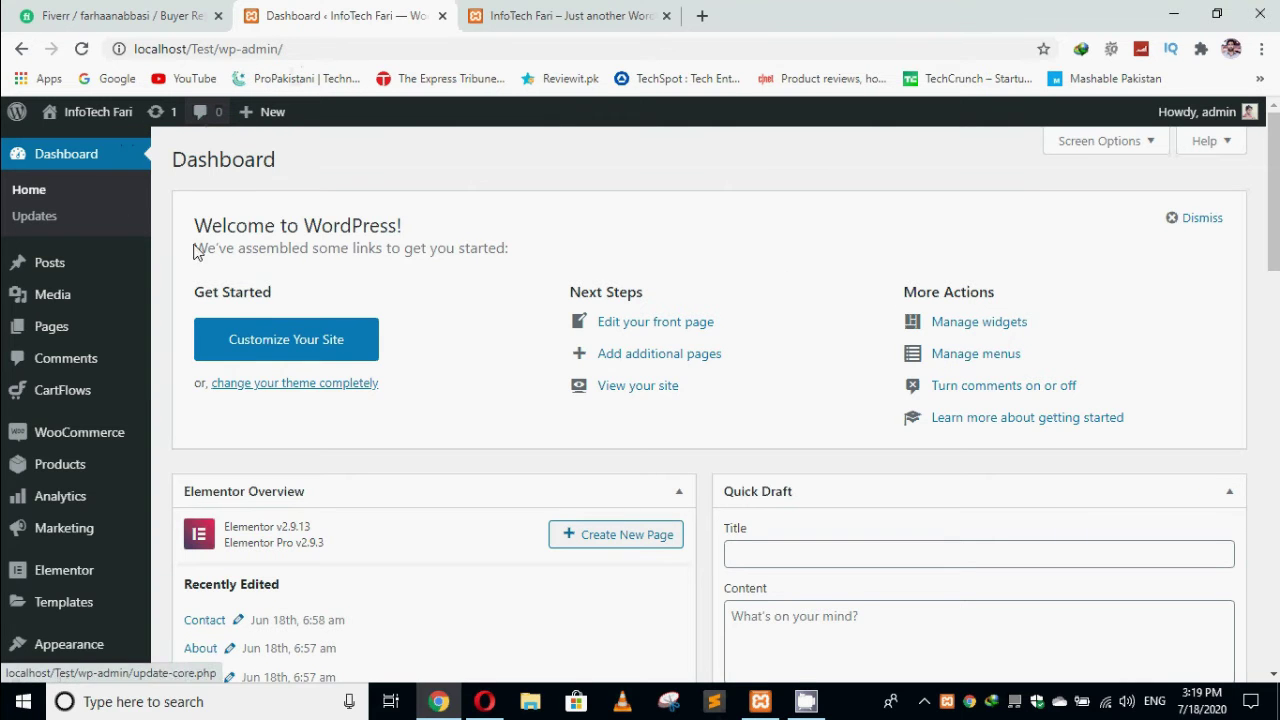
scroll(80, 250, down, 4)
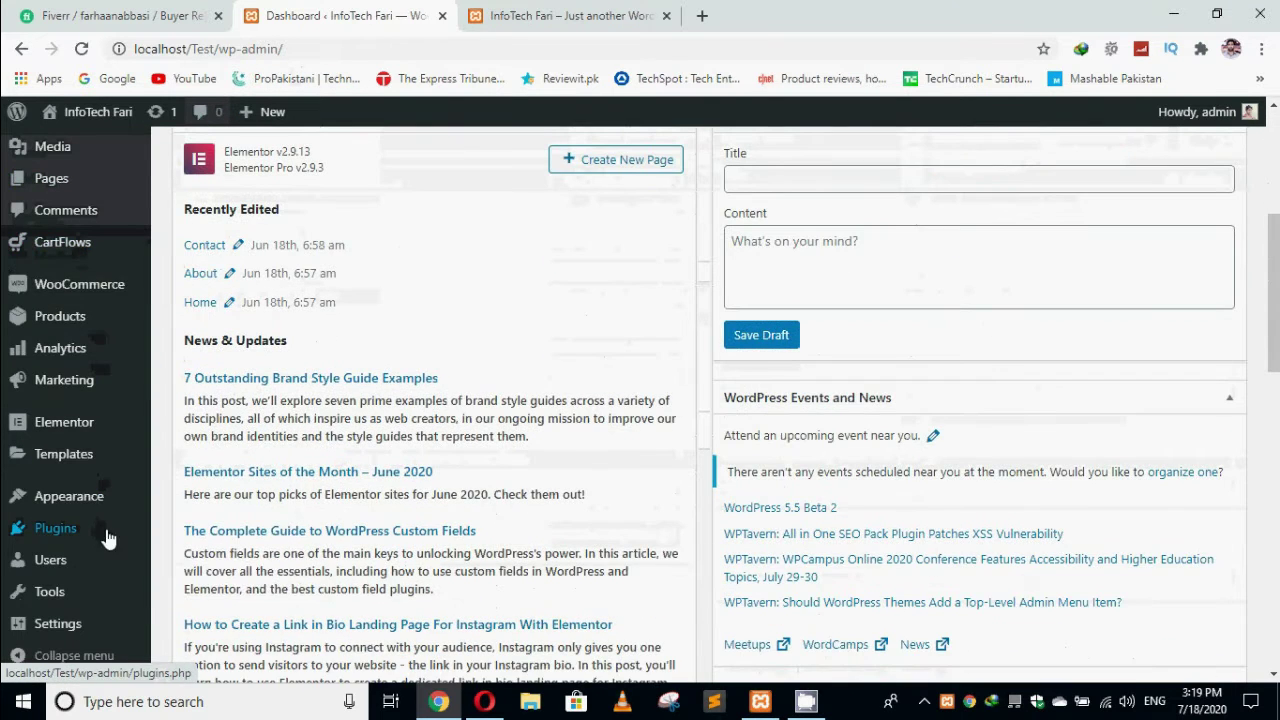
mouse_move(90, 528)
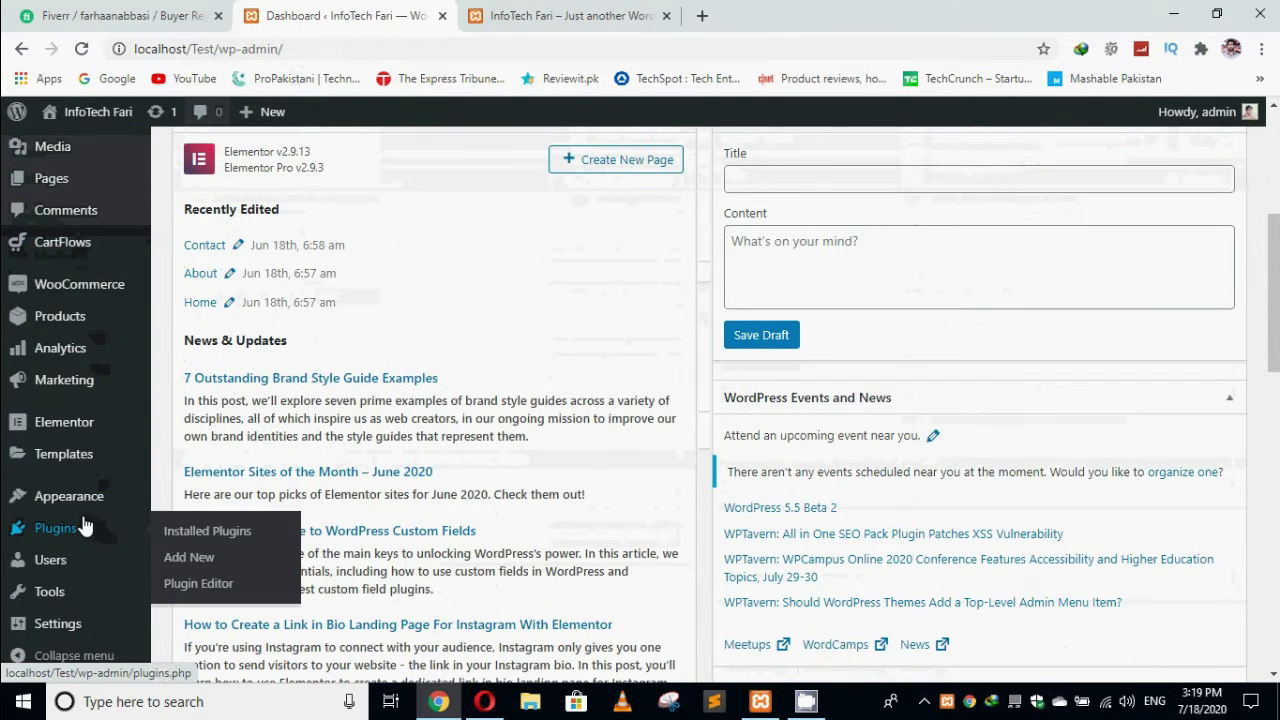
click(189, 558)
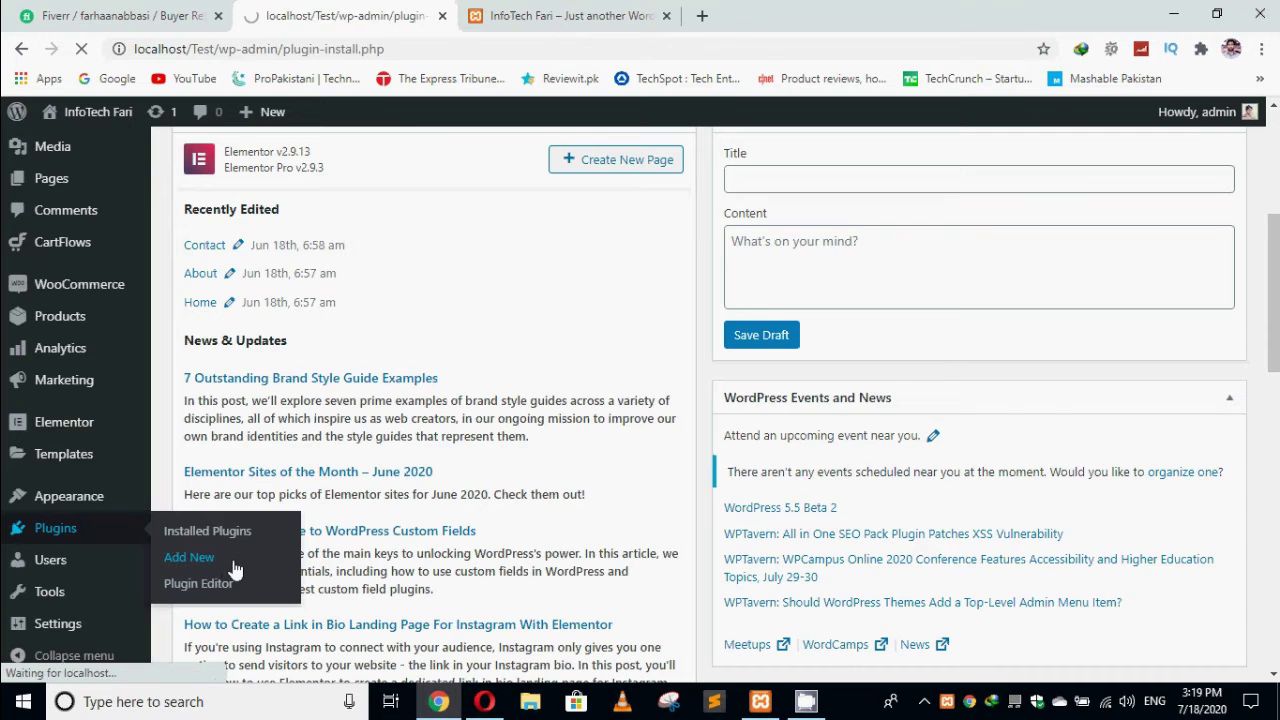
click(1036, 211)
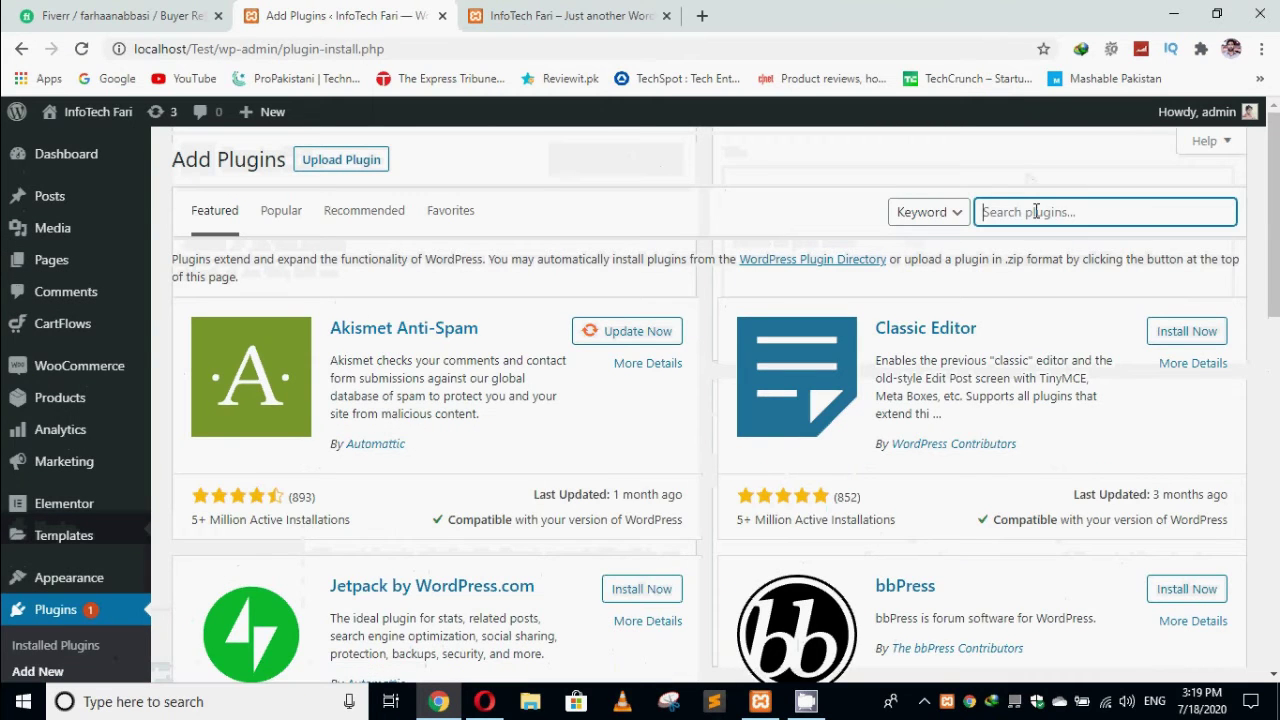
click(1036, 211)
text(All)
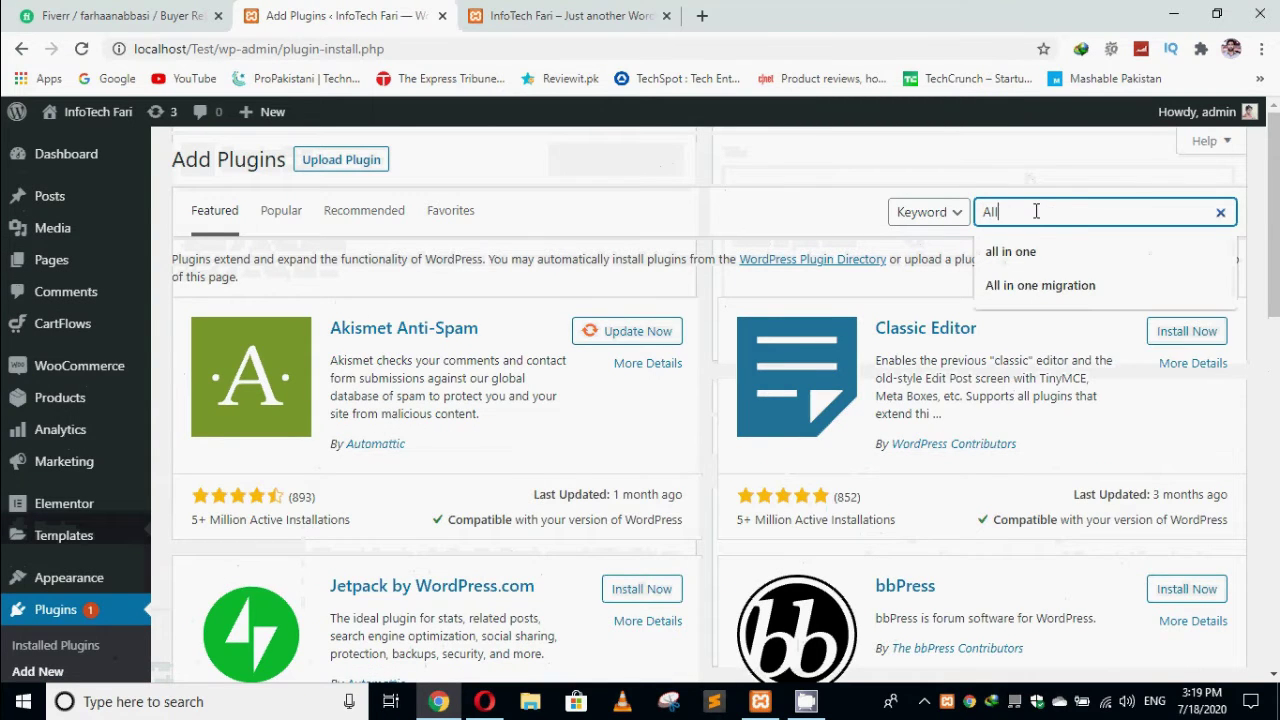
text( in one wp mi)
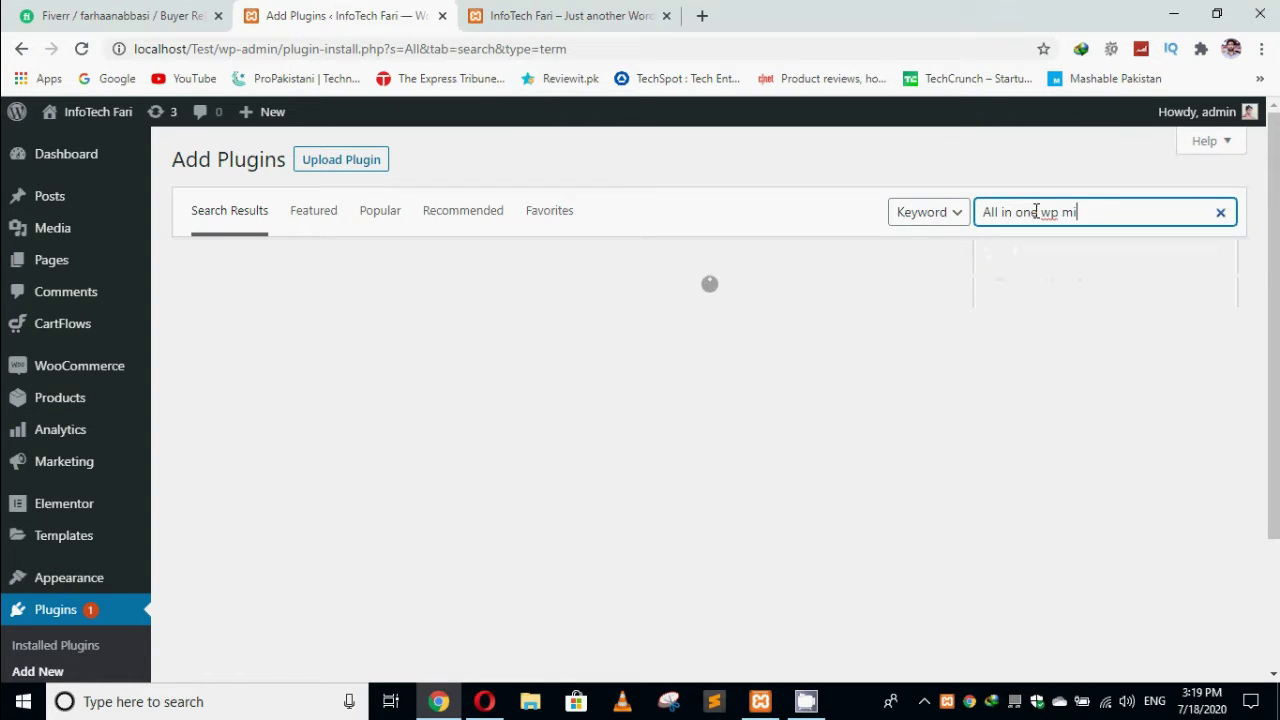
text(gration)
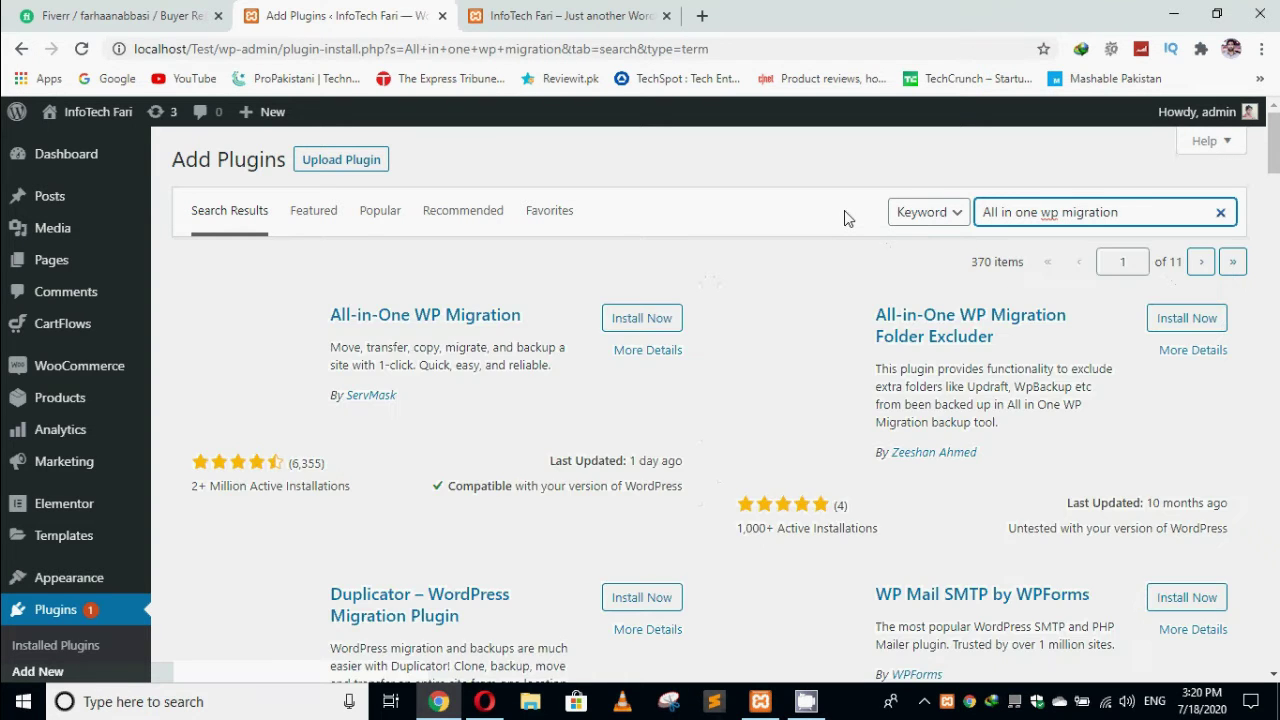
Install and activate the All-in-One WP Migration plugin by ServMask
scroll(635, 498, down, 1)
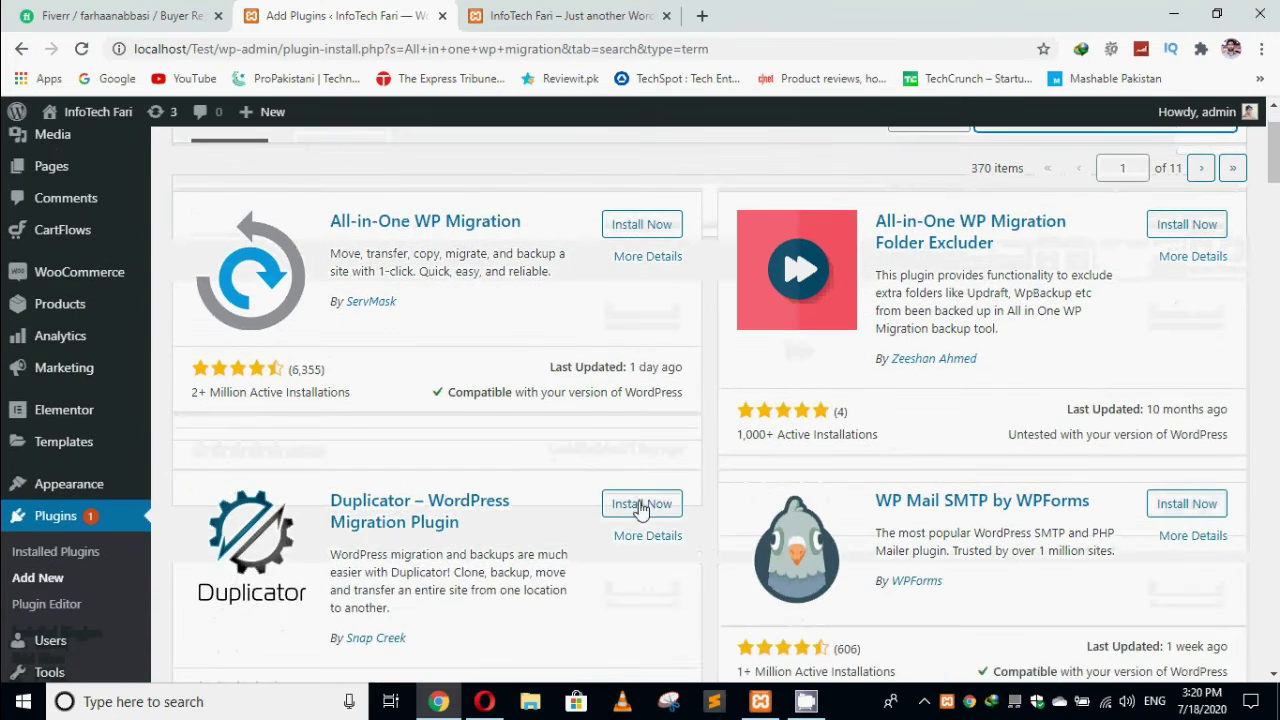
scroll(640, 508, down, 3)
scroll(640, 508, up, 4)
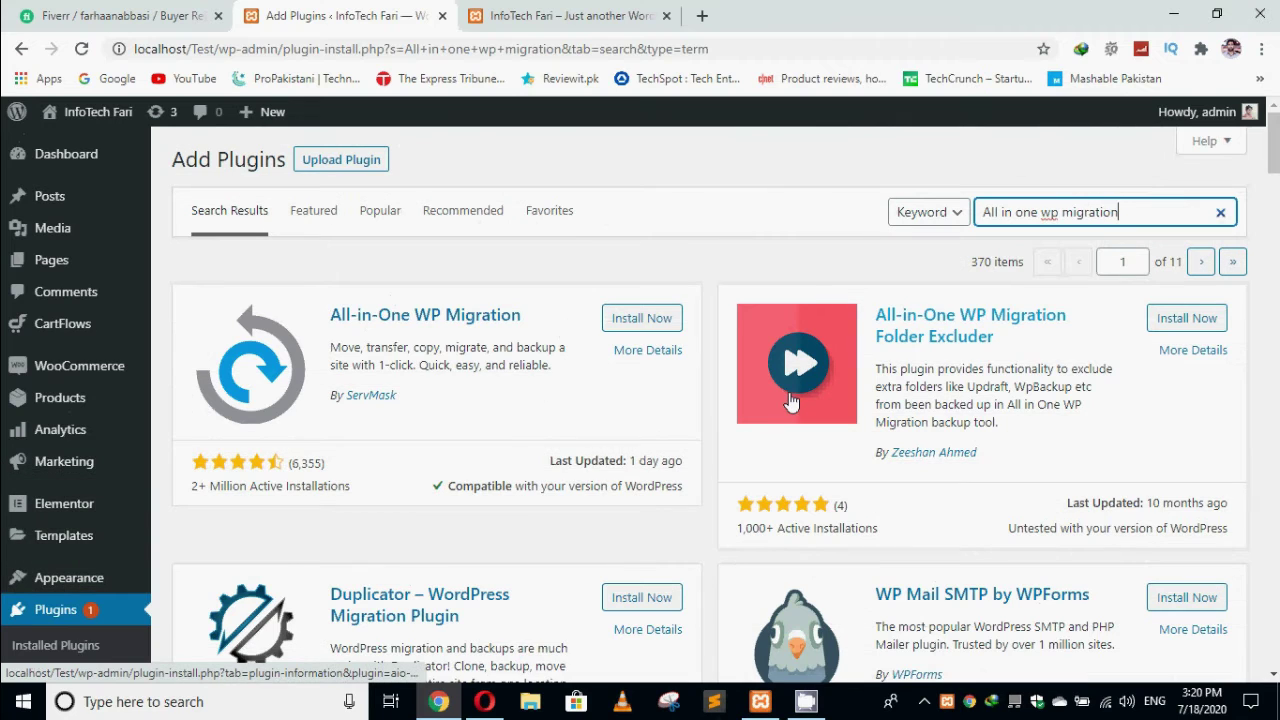
click(613, 322)
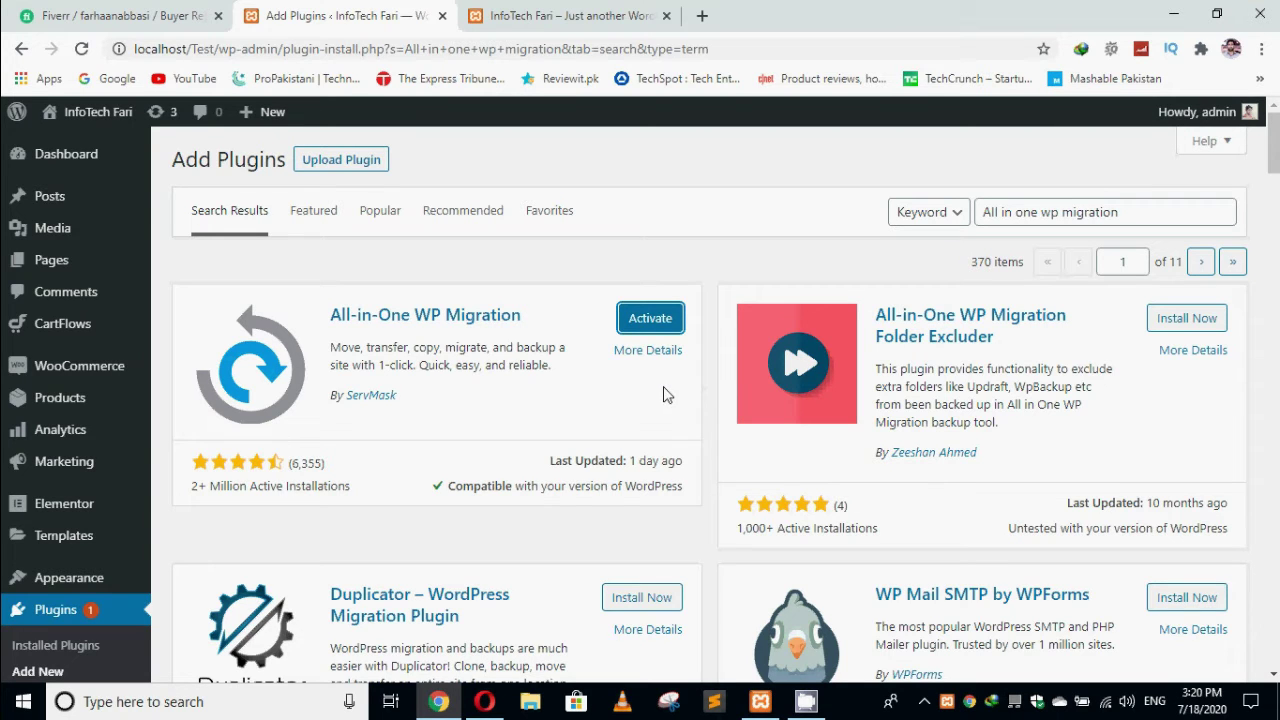
click(667, 322)
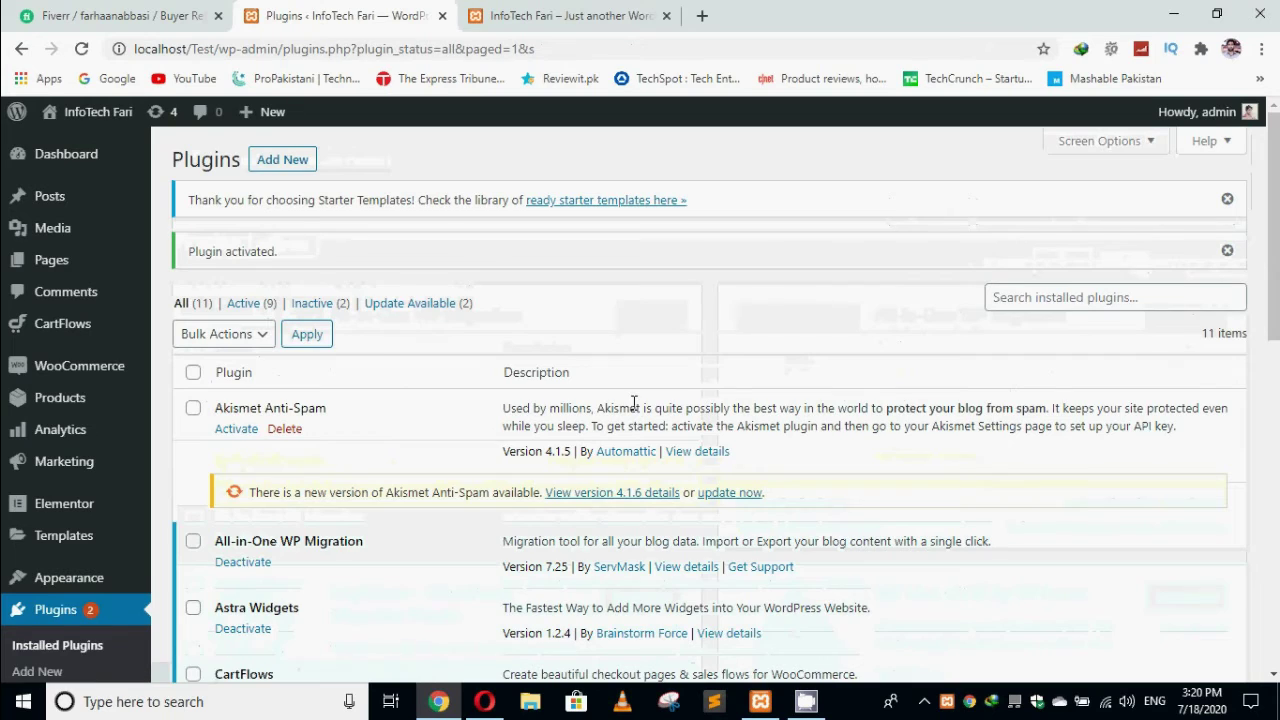
scroll(603, 403, down, 2)
scroll(460, 420, up, 2)
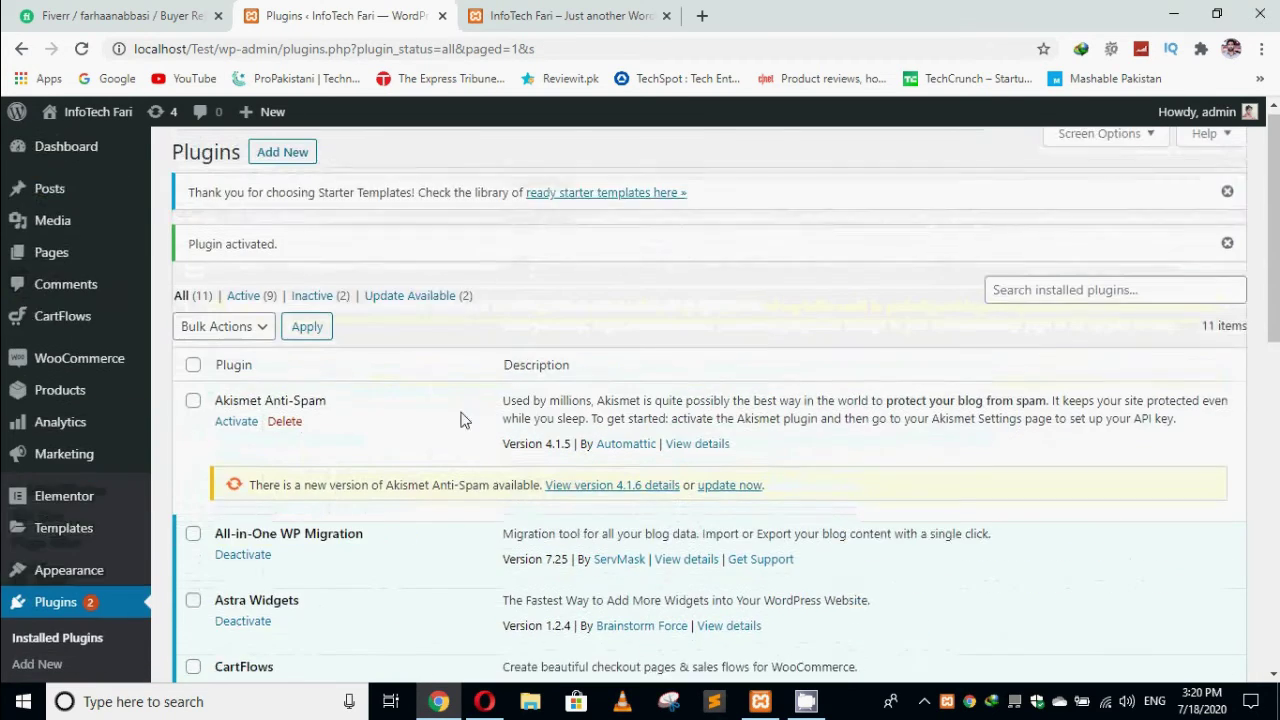
Export the whole site to a file with All-in-One WP Migration
mouse_move(5, 470)
scroll(5, 470, down, 5)
mouse_move(40, 585)
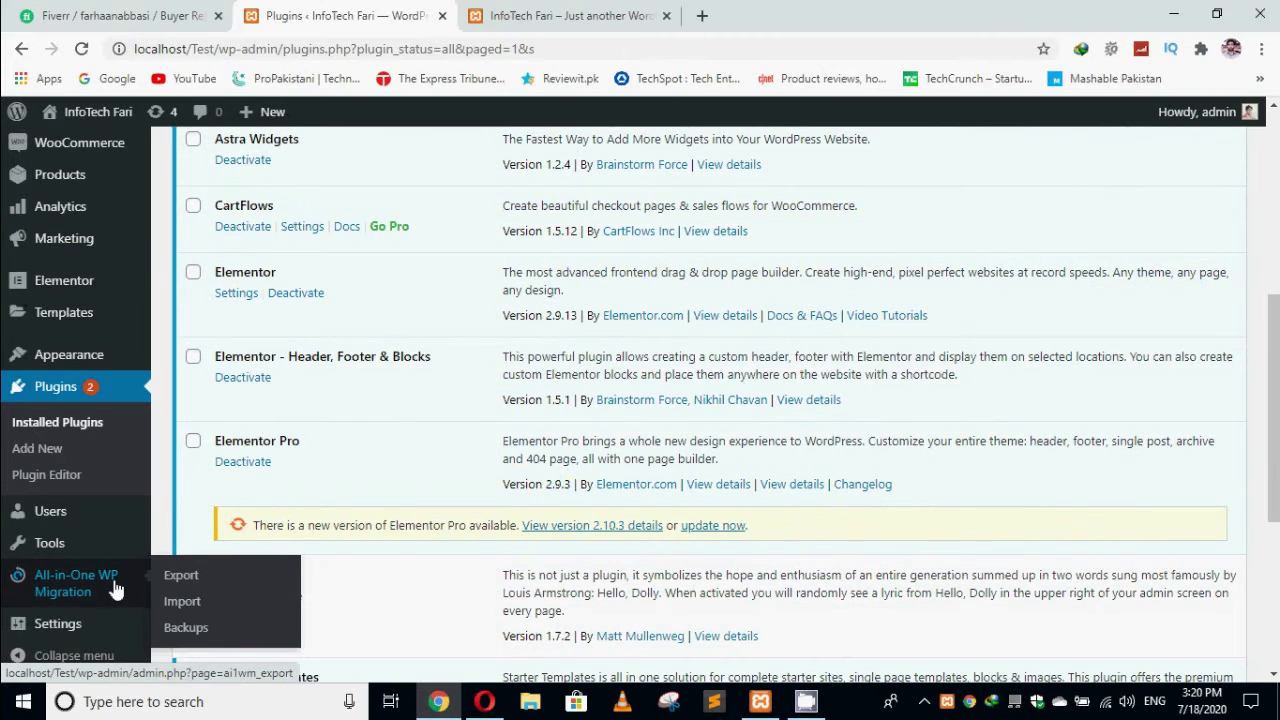
click(197, 580)
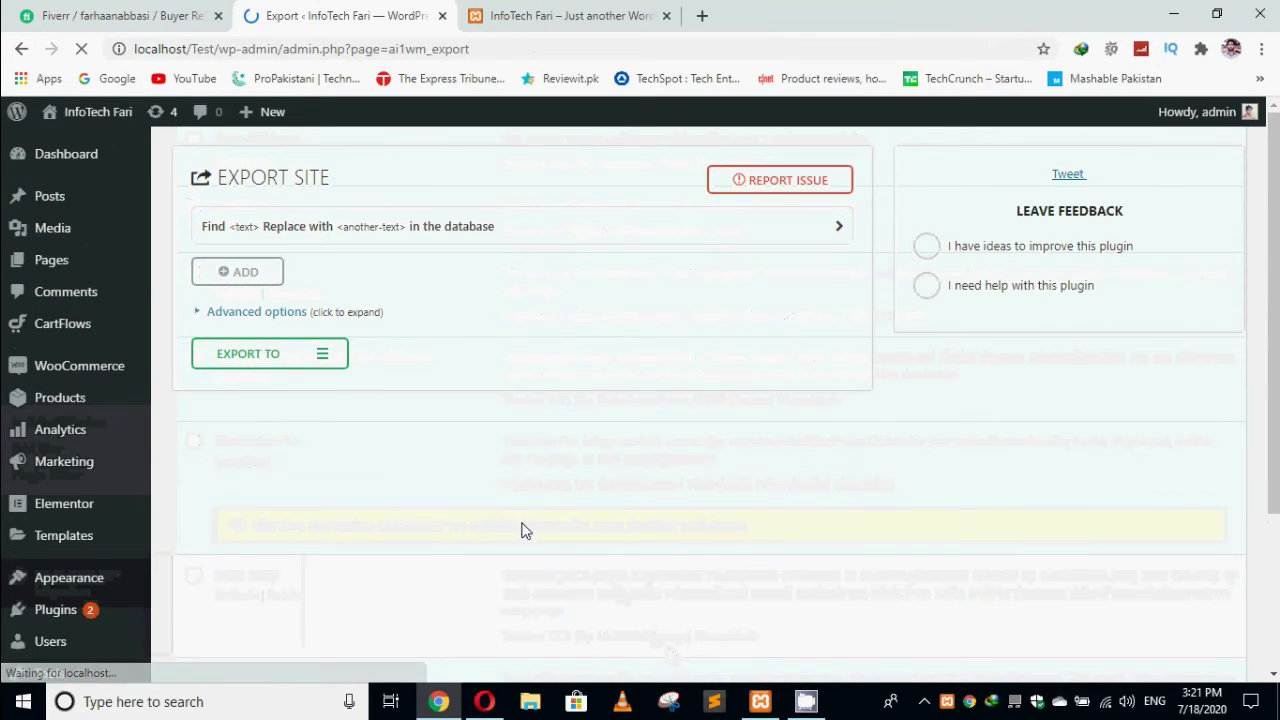
click(306, 360)
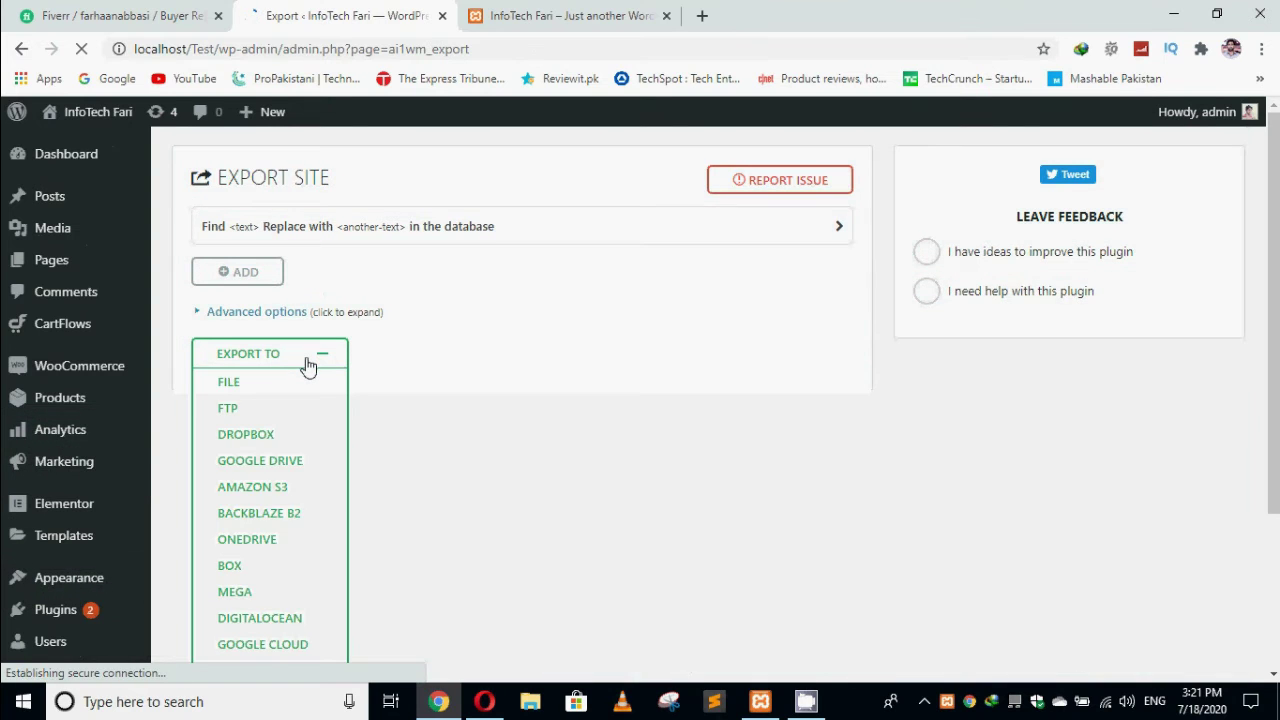
click(243, 385)
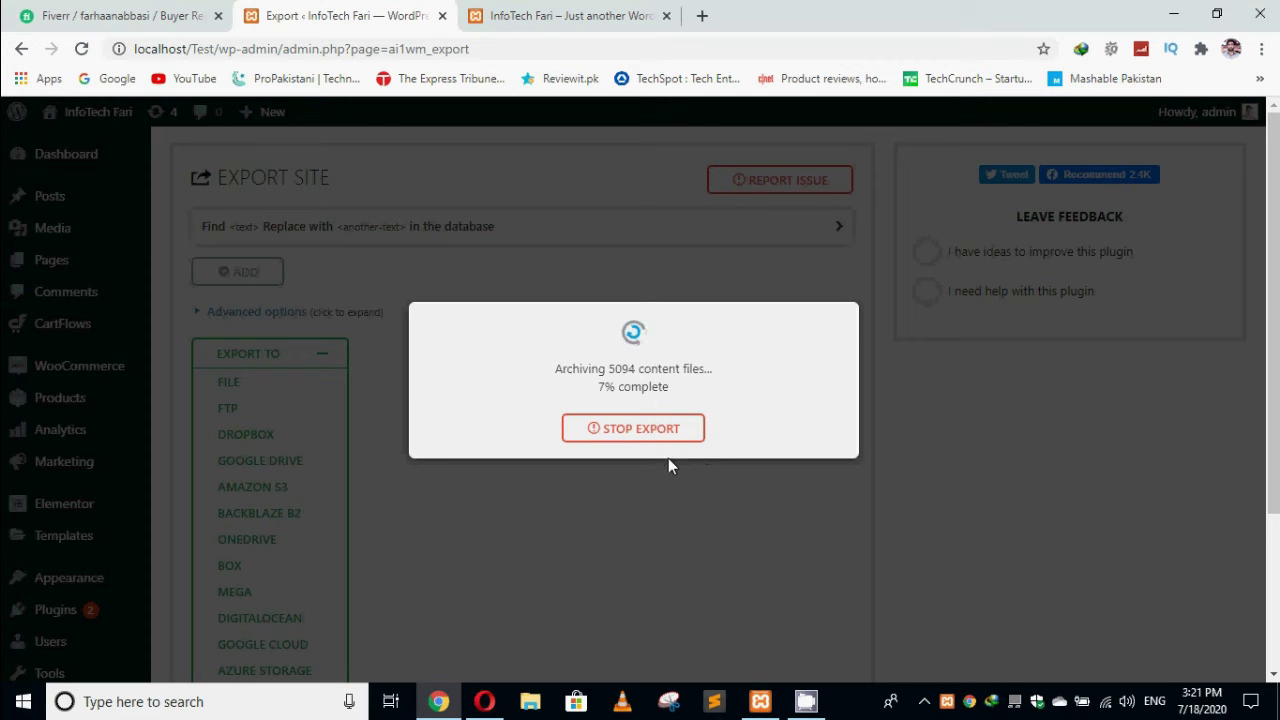
drag(603, 387, 666, 388)
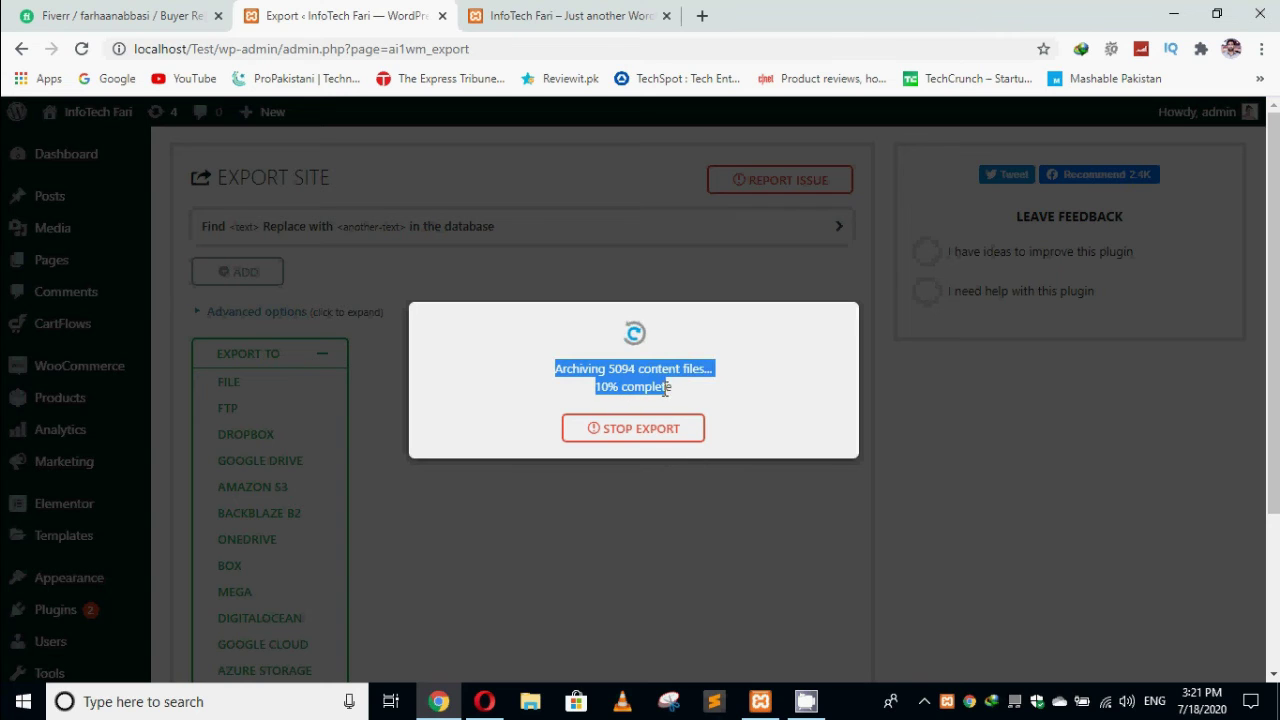
click(676, 386)
drag(680, 391, 597, 388)
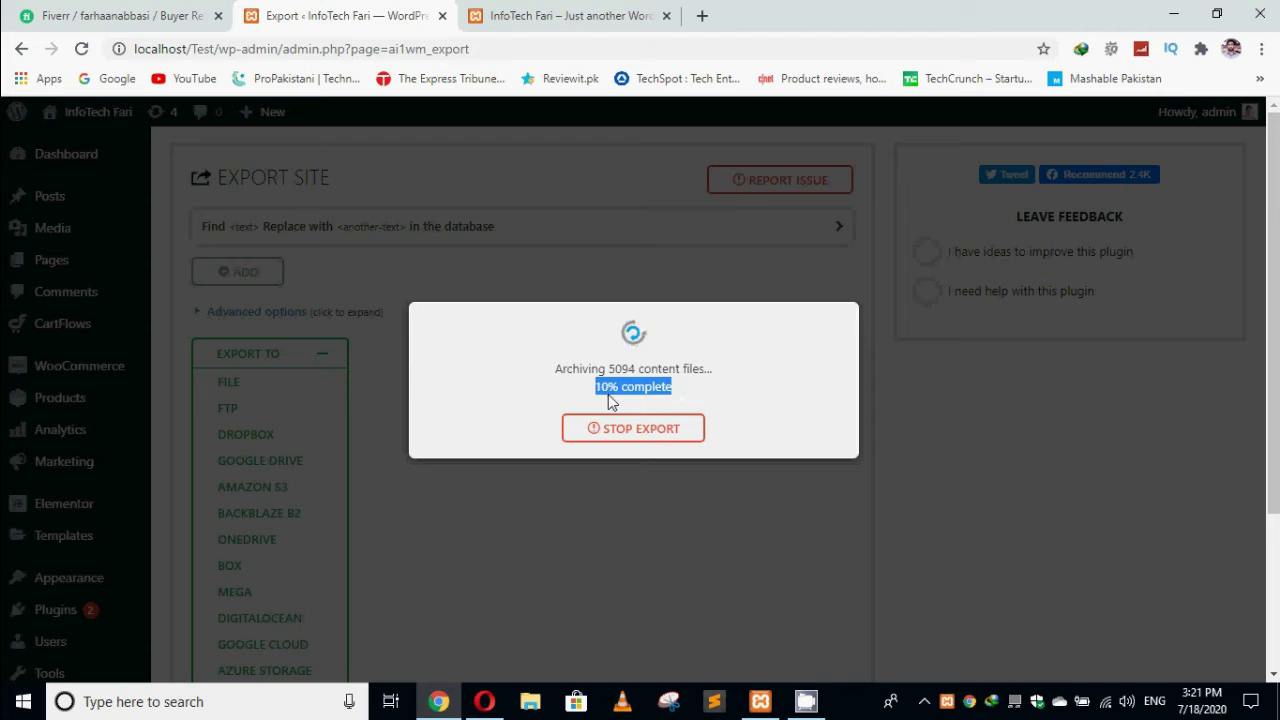
drag(677, 388, 582, 391)
click(646, 389)
drag(677, 396, 590, 398)
click(669, 400)
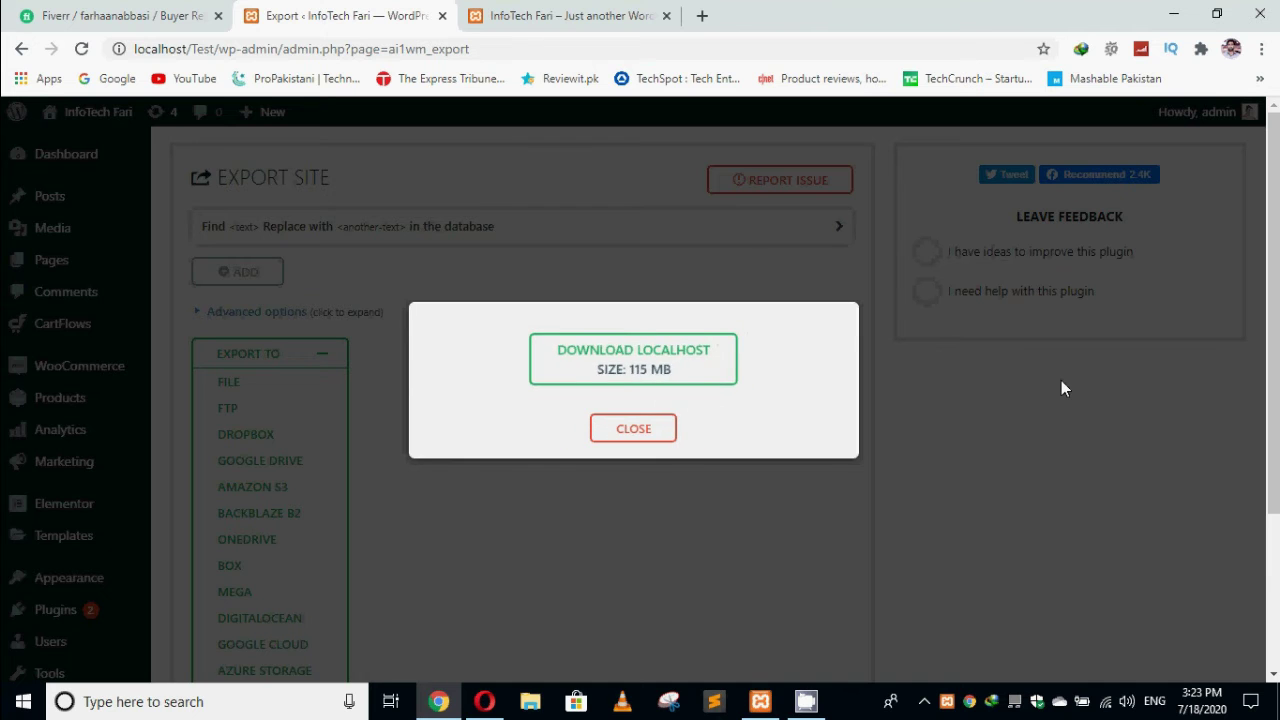
Download the finished localhost export file and dismiss the export dialog and the download notice
click(724, 382)
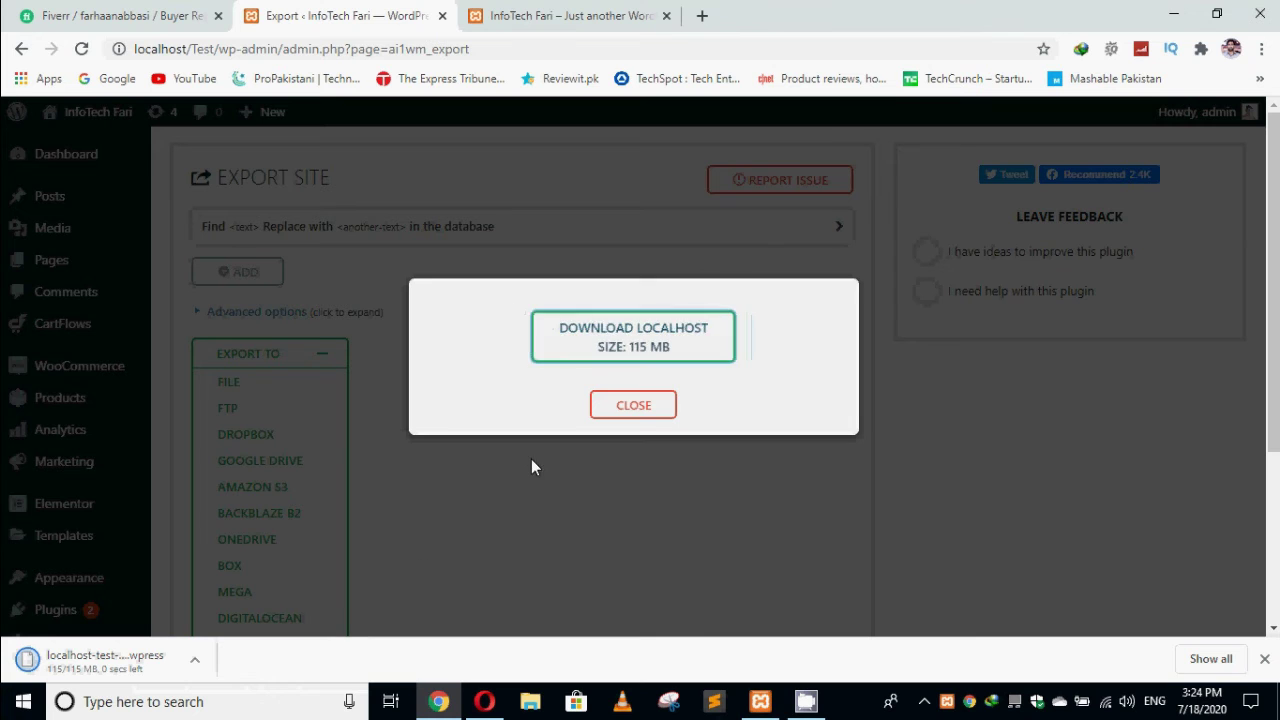
click(633, 405)
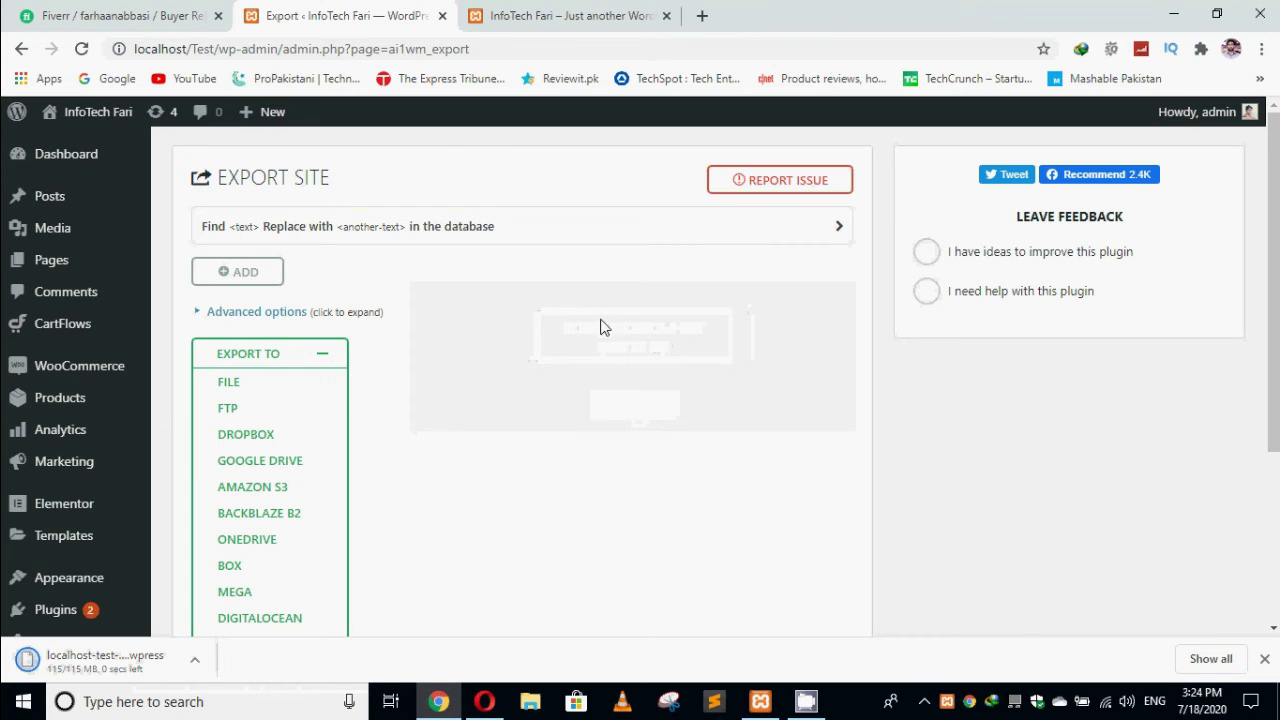
click(543, 14)
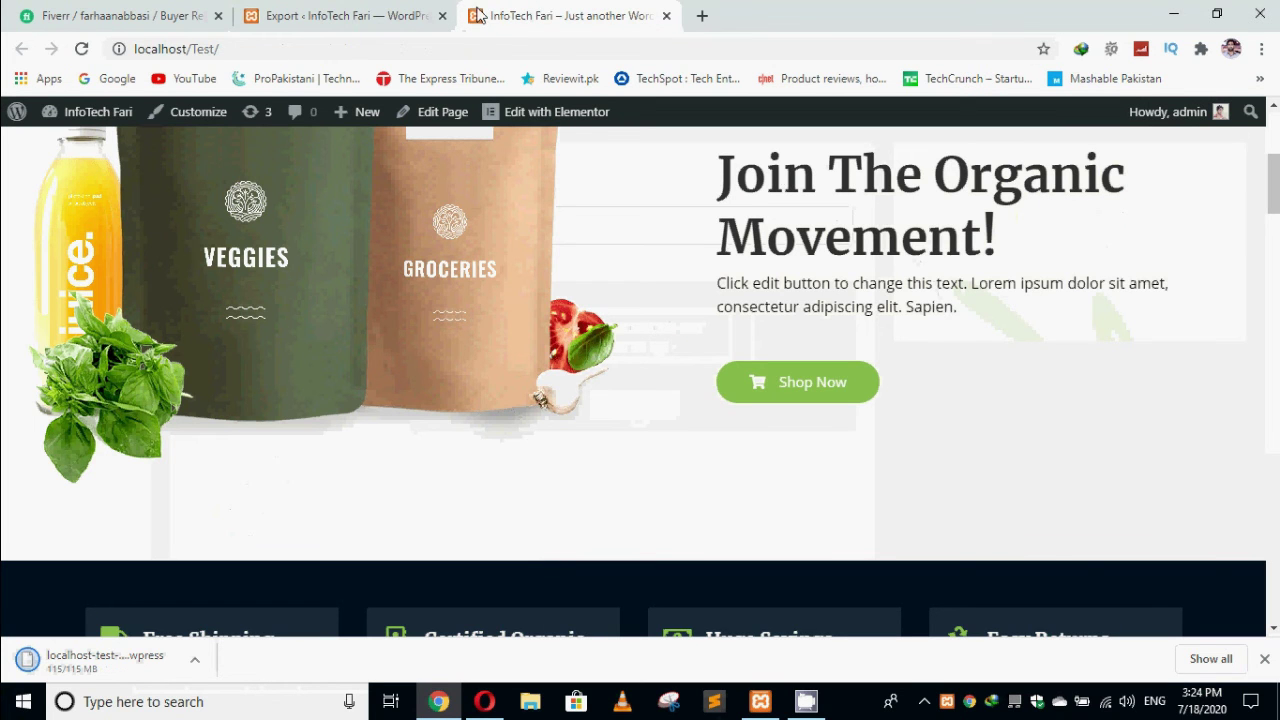
click(370, 10)
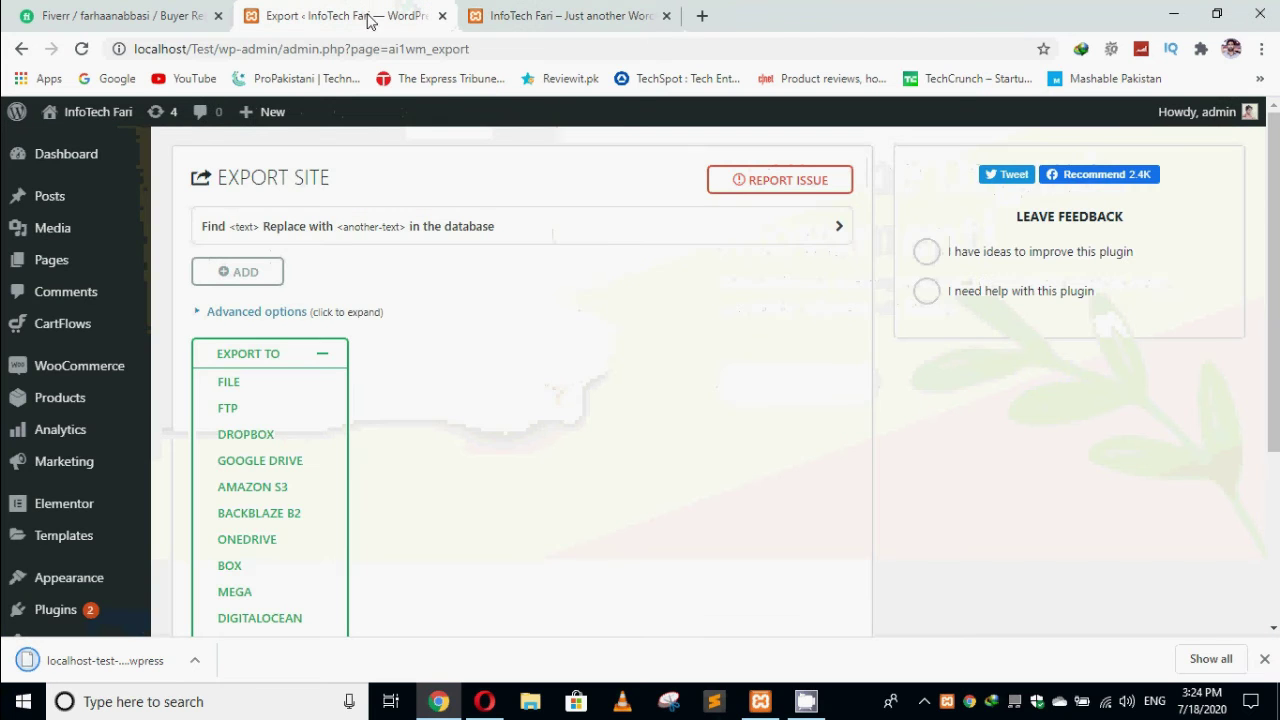
click(1263, 659)
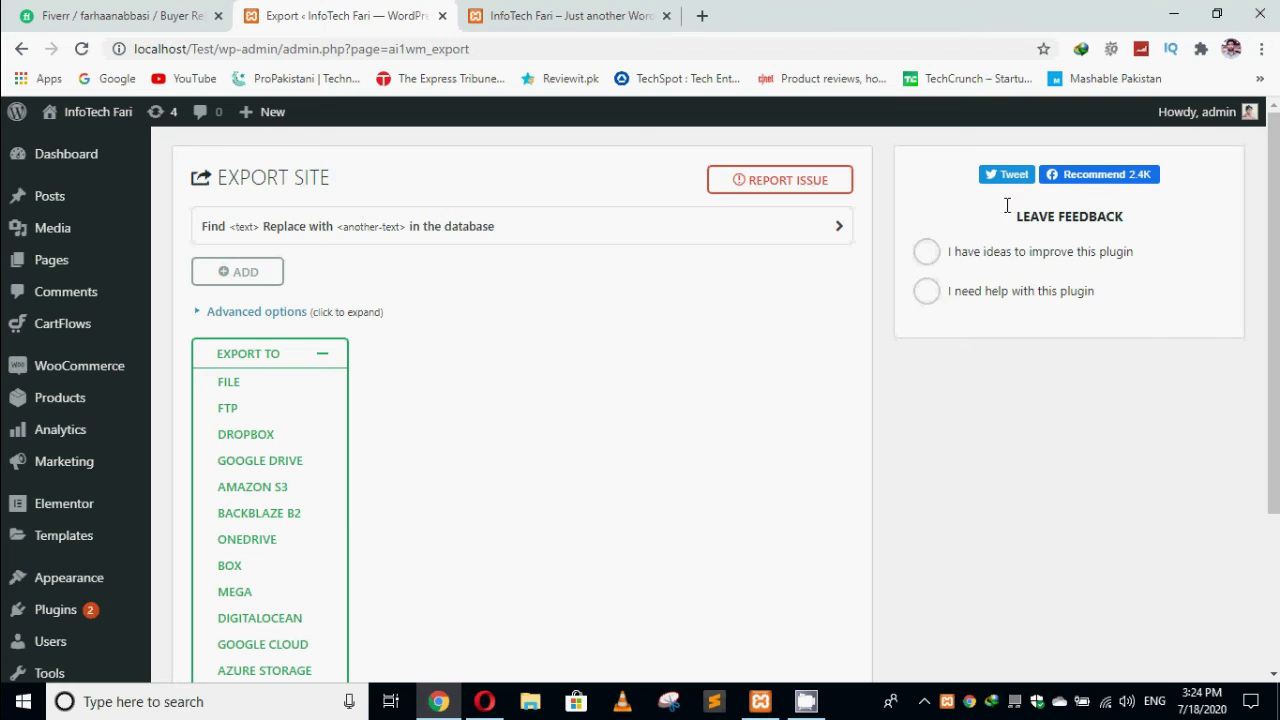
Go to the All-in-One WP Migration import page and choose a file as the import source
click(58, 158)
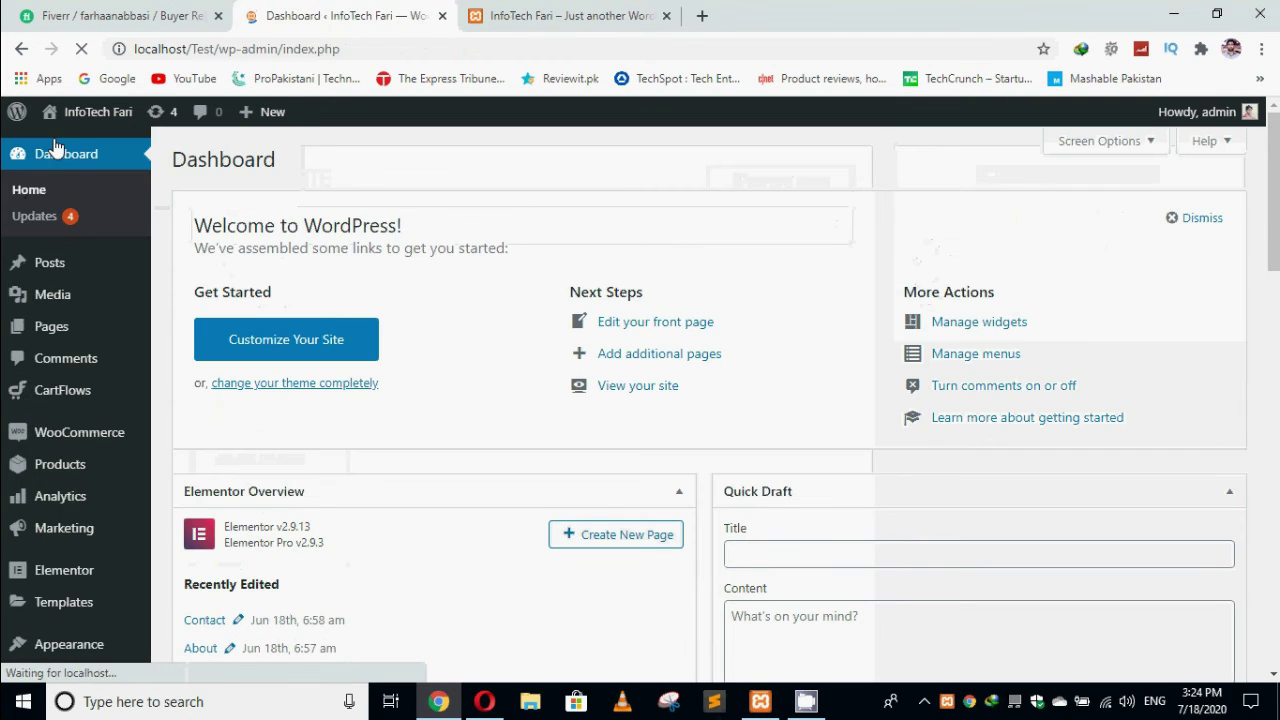
scroll(75, 300, down, 3)
scroll(85, 590, down, 1)
mouse_move(92, 606)
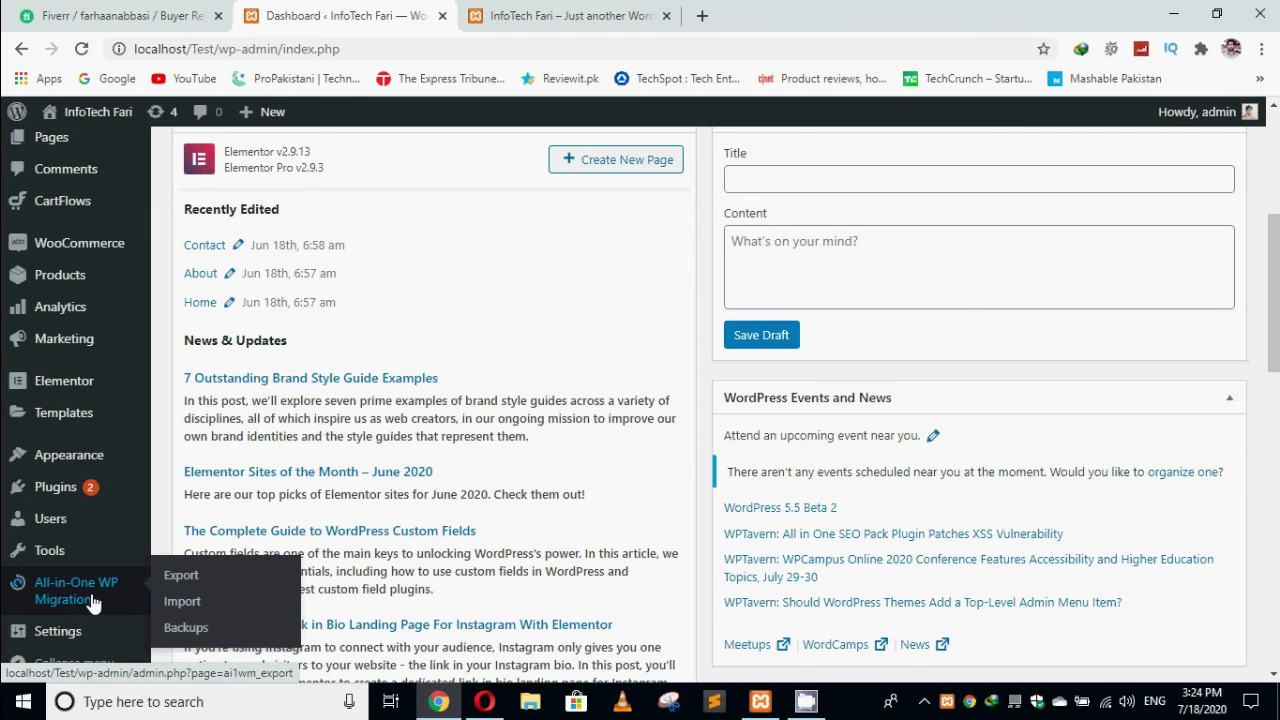
click(192, 612)
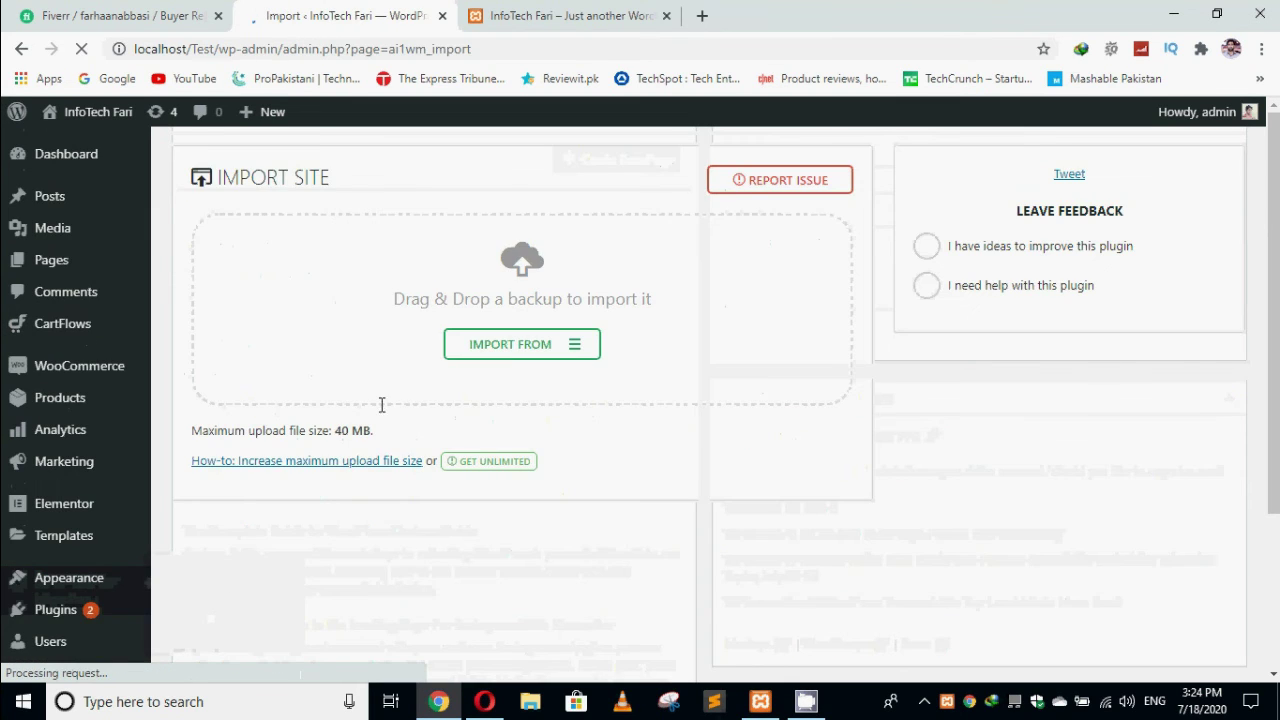
click(516, 361)
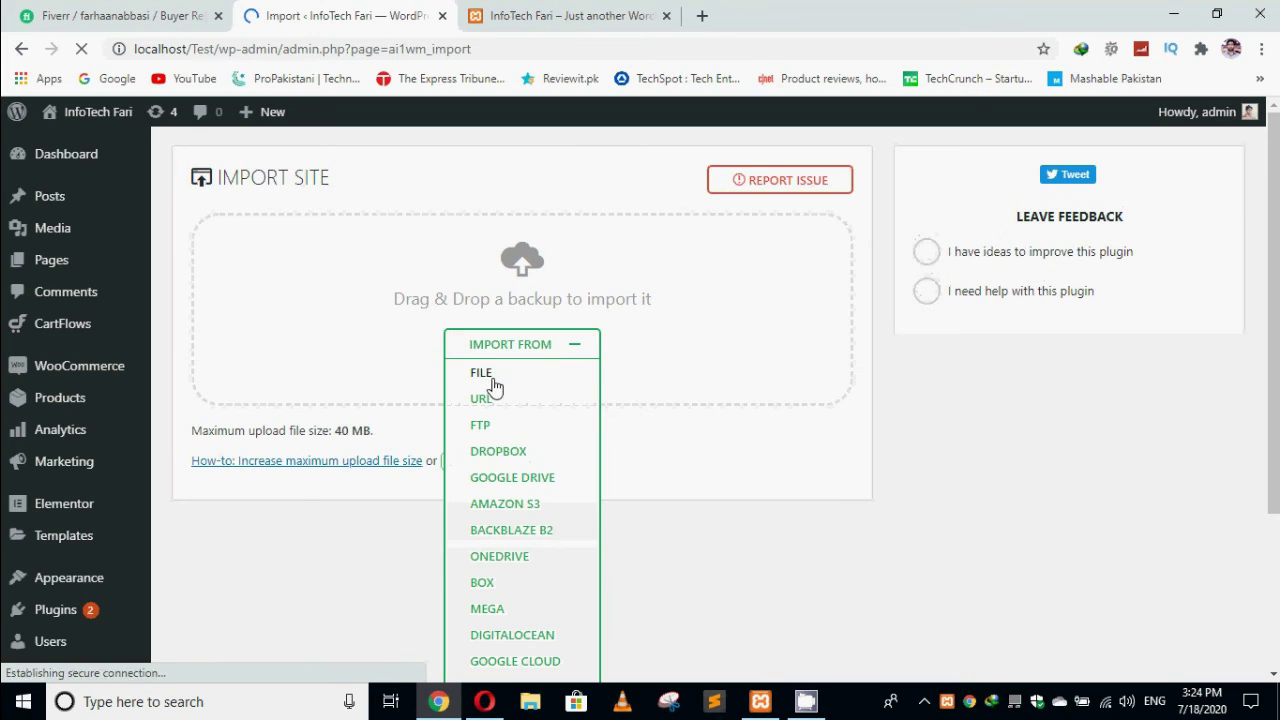
click(492, 385)
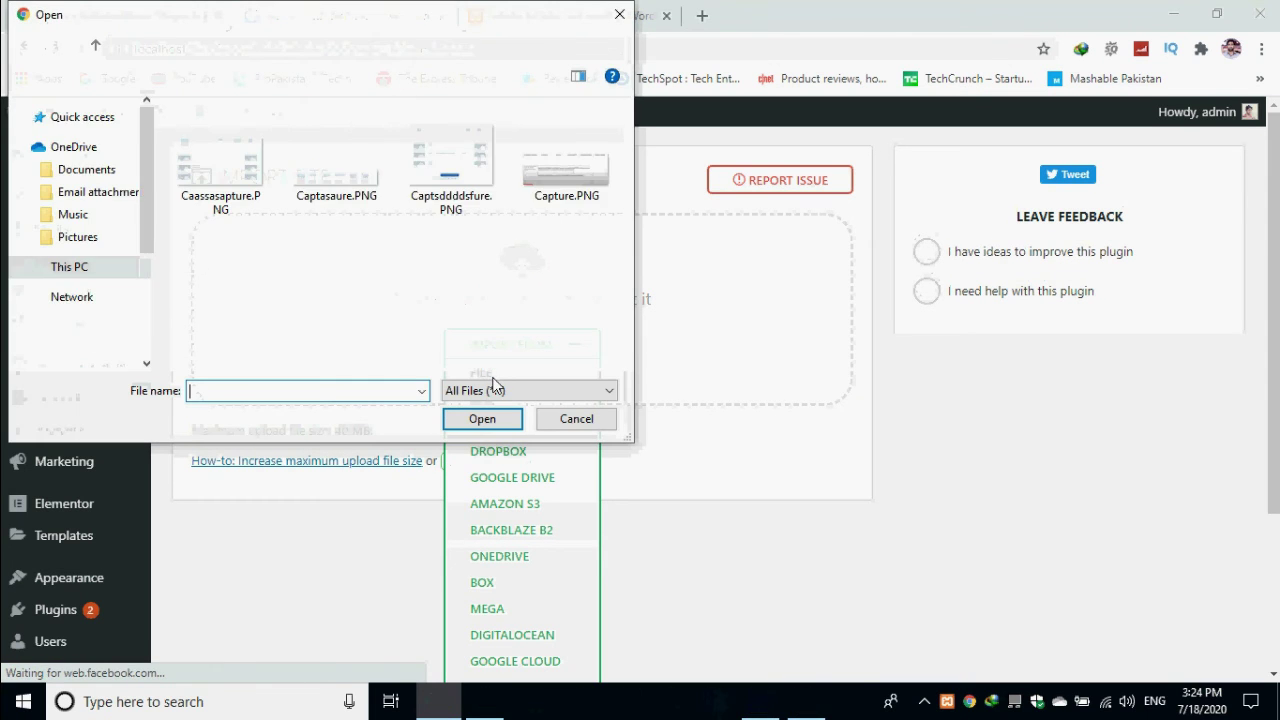
scroll(300, 254, down, 10)
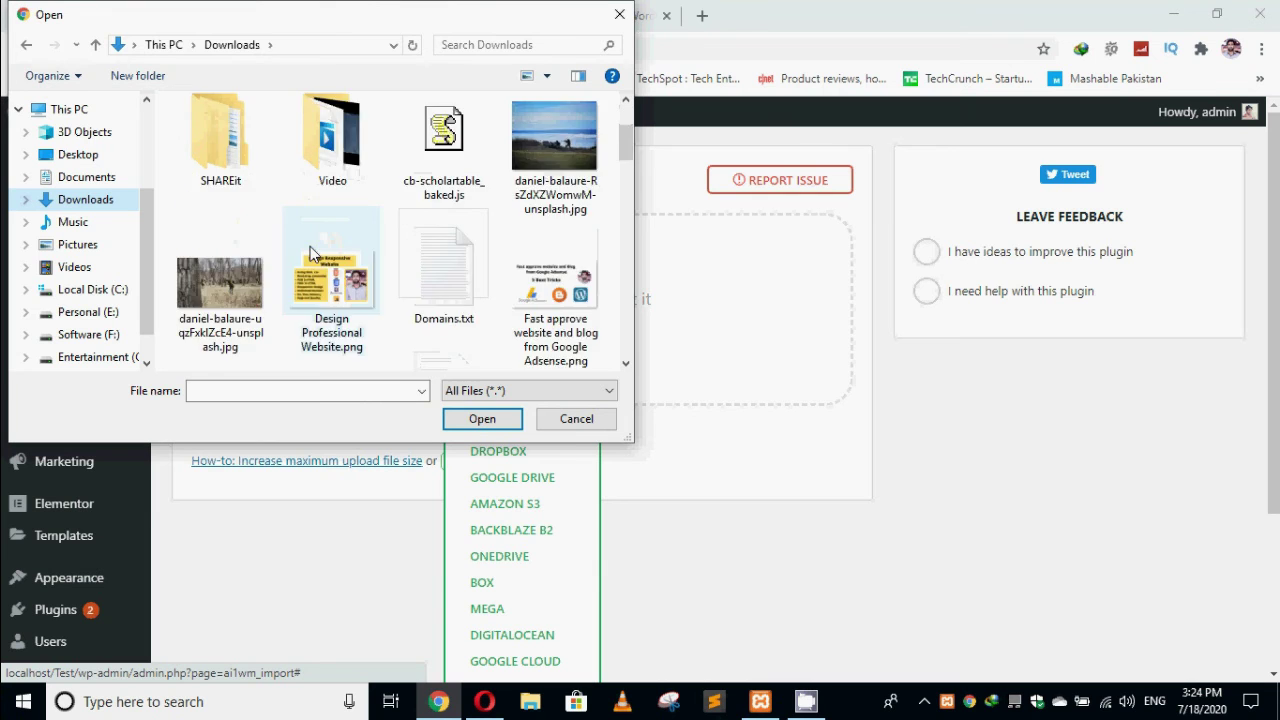
scroll(312, 254, down, 1)
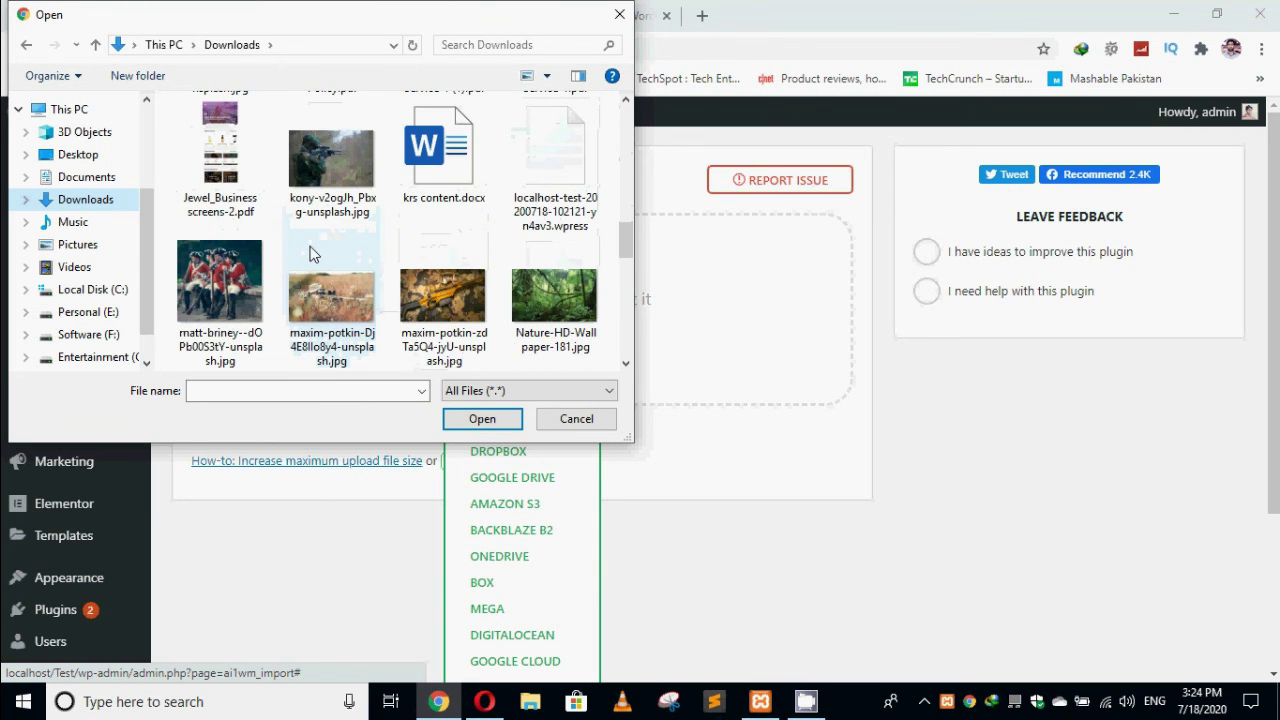
click(555, 168)
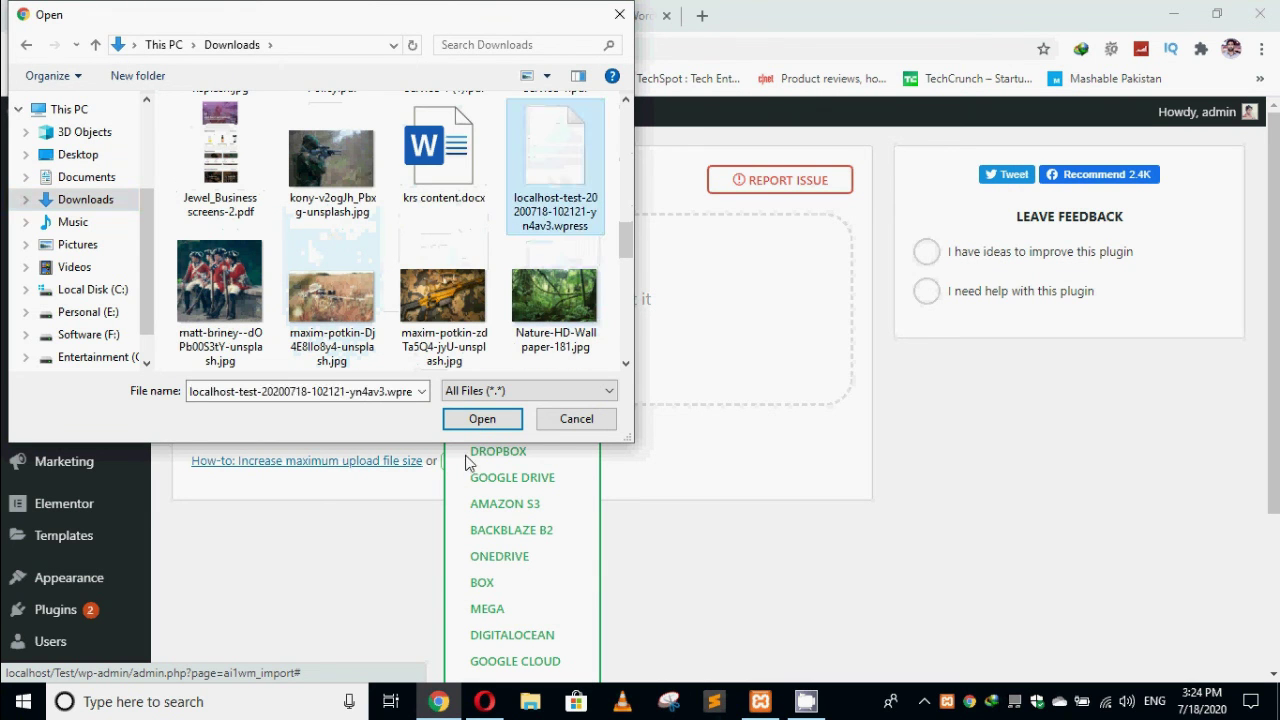
click(510, 421)
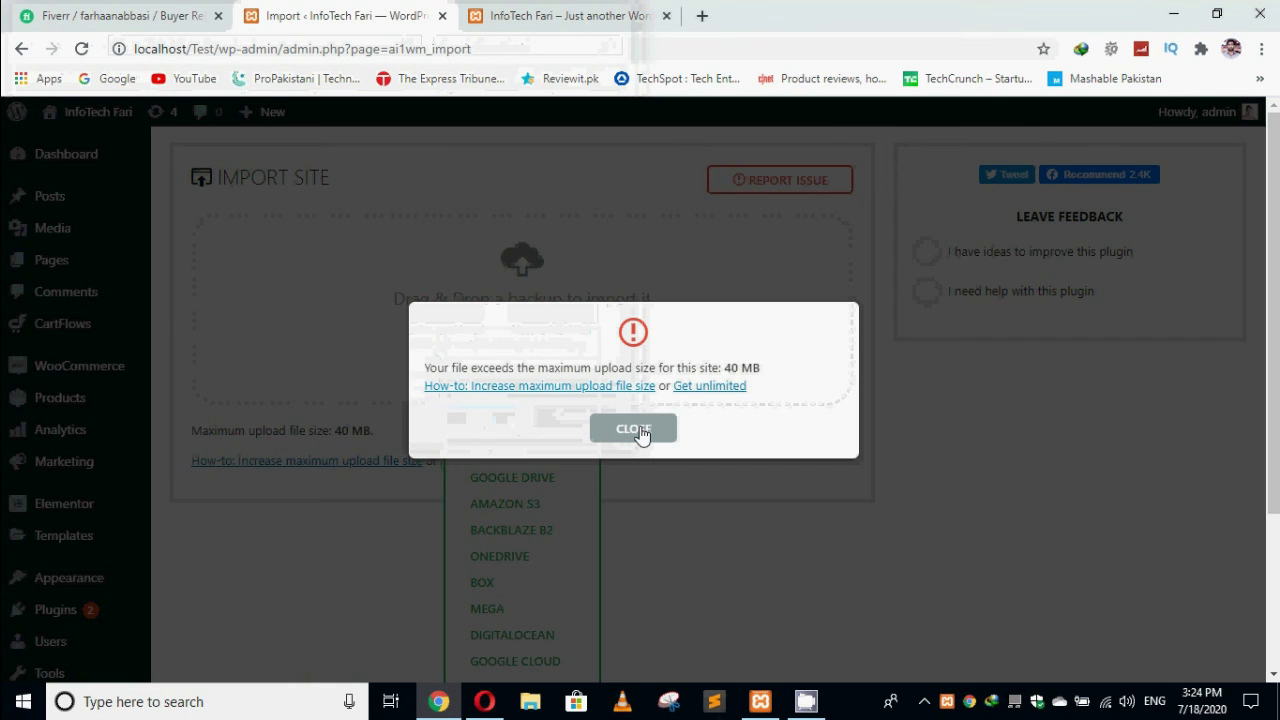
click(638, 430)
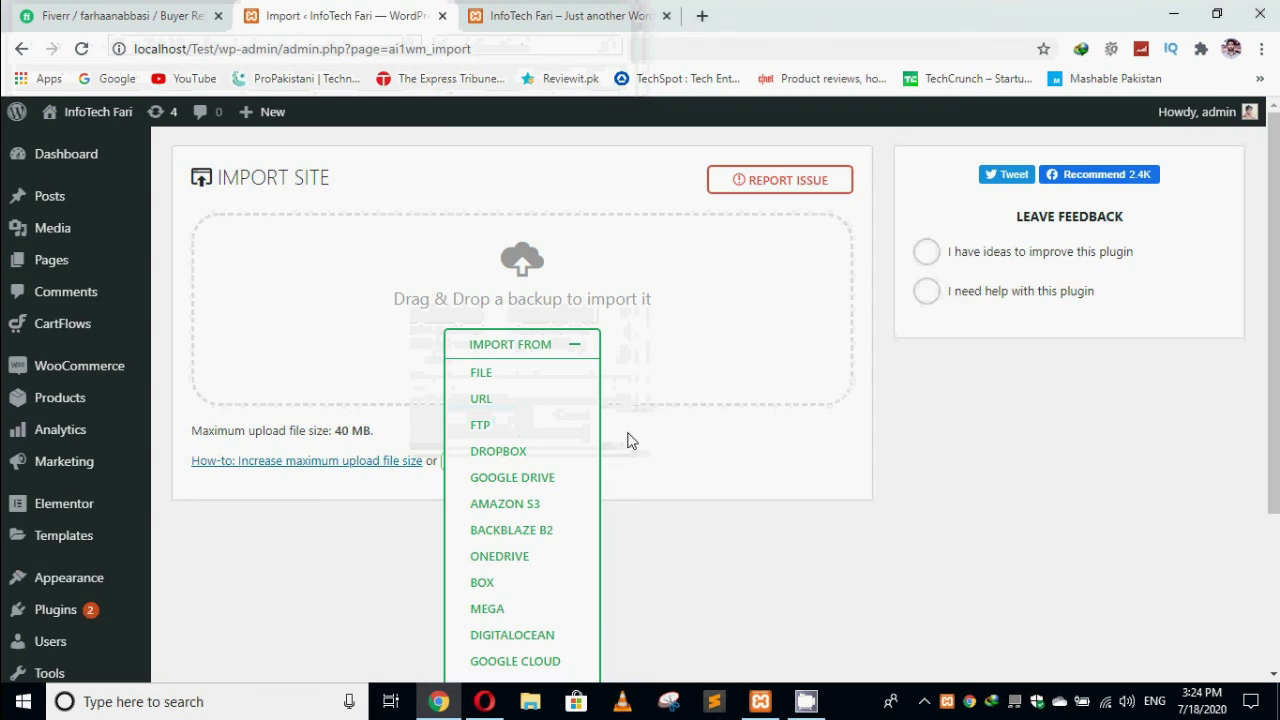
click(571, 349)
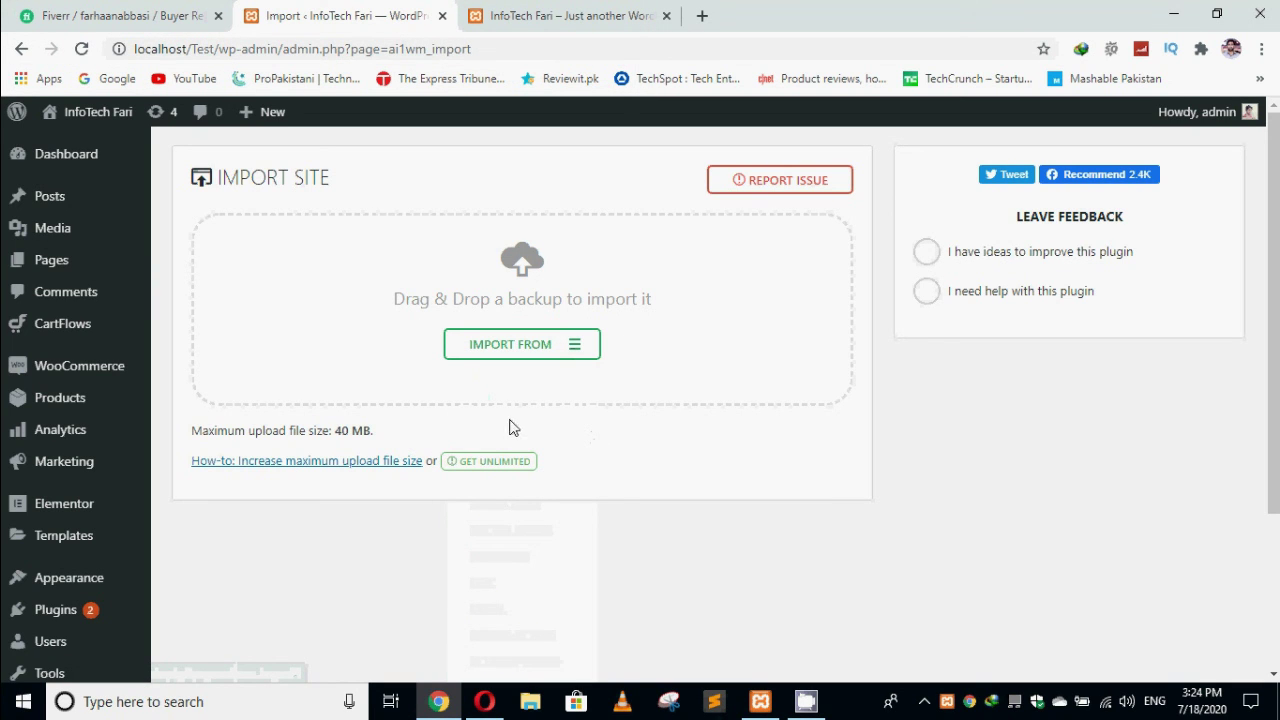
click(49, 198)
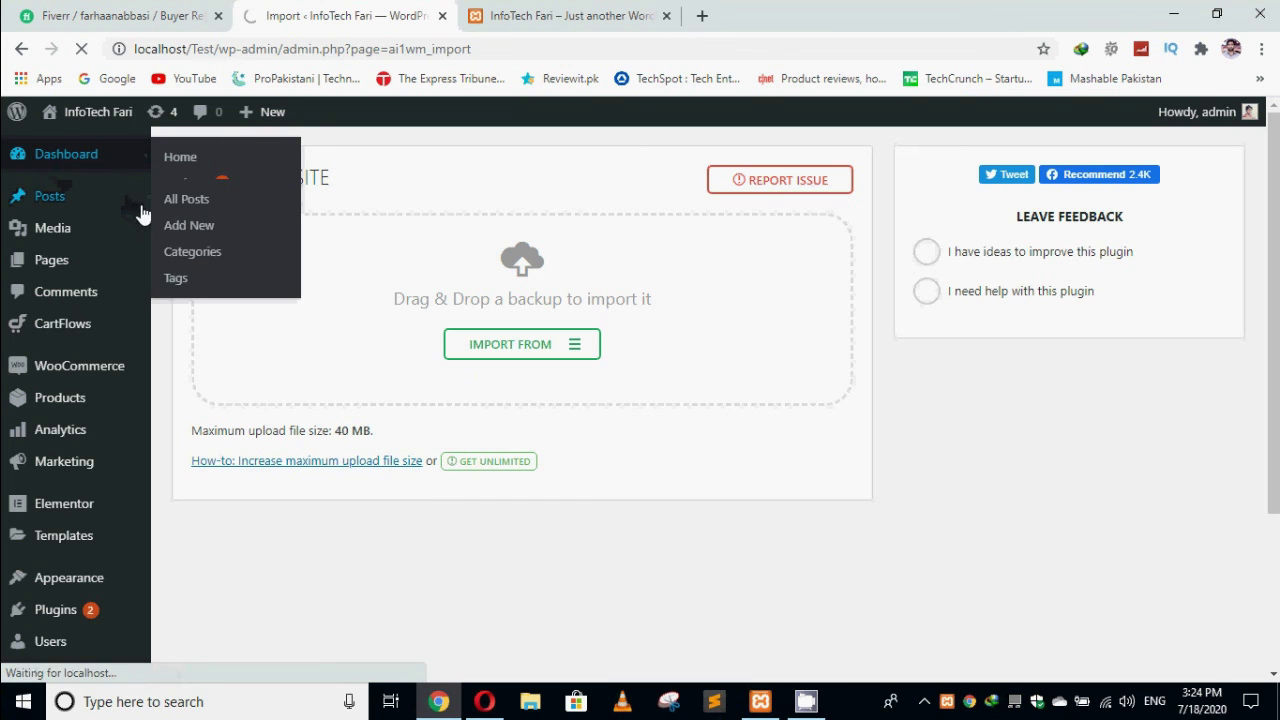